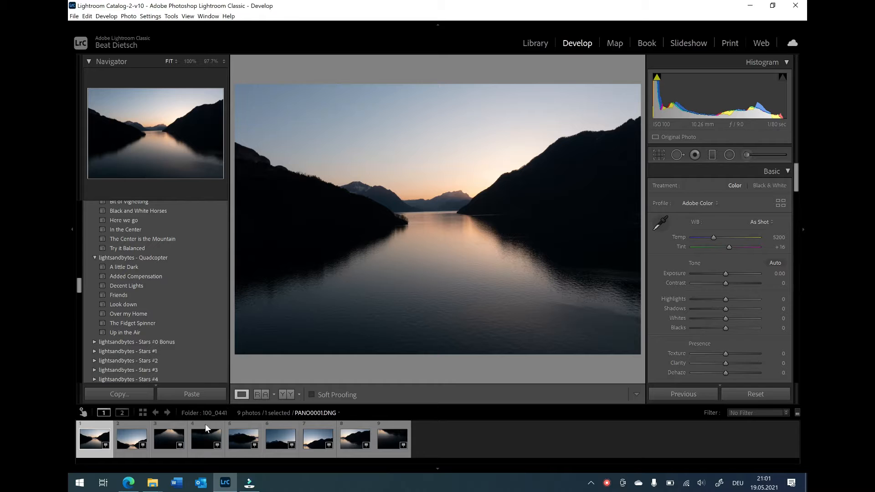
Select all nine lake photos in the folder and open them in a Panorama photo merge.
{"action": "left_click", "coordinate": [140, 451]}
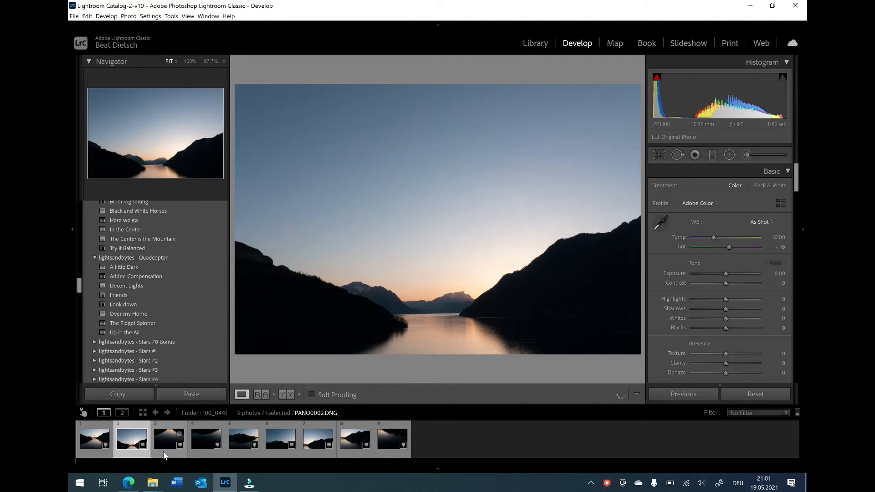
{"action": "left_click", "coordinate": [163, 452]}
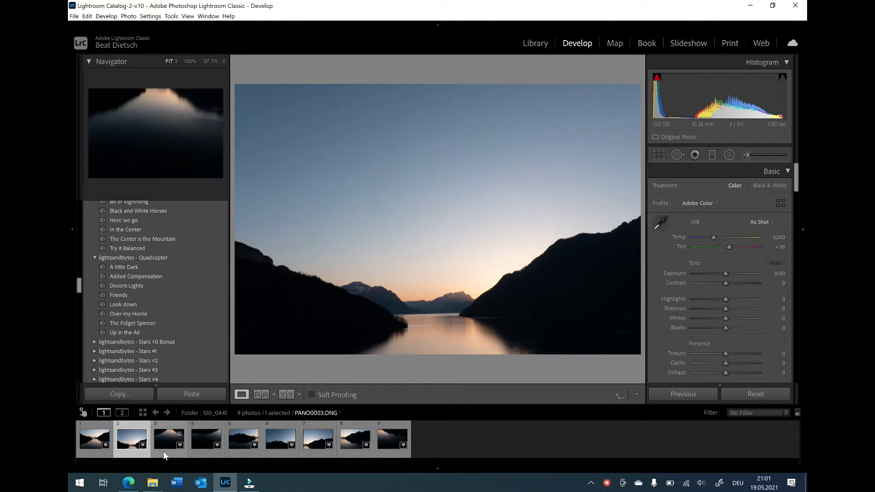
{"action": "left_click", "coordinate": [203, 451]}
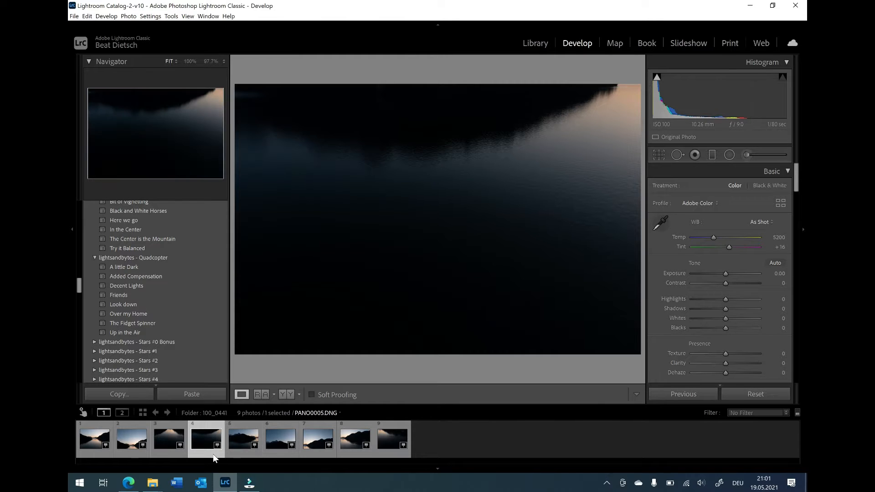
{"action": "left_click", "coordinate": [93, 452]}
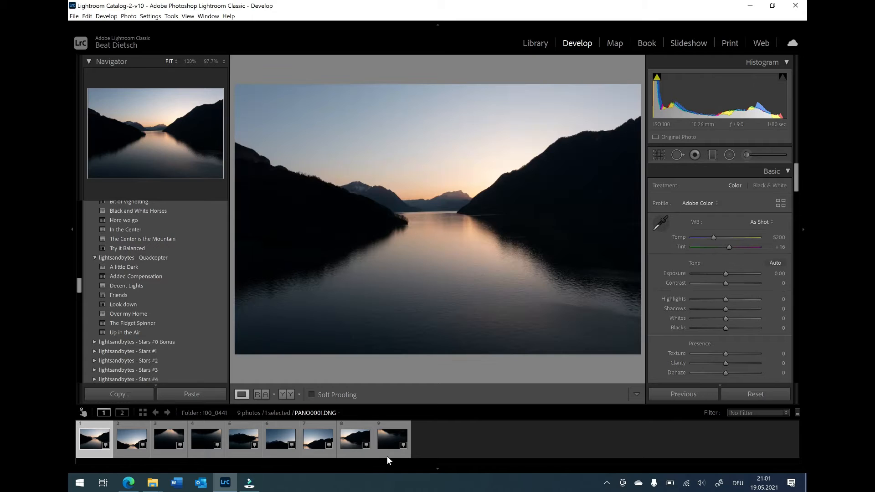
{"action": "left_click", "coordinate": [389, 454], "text": "shift"}
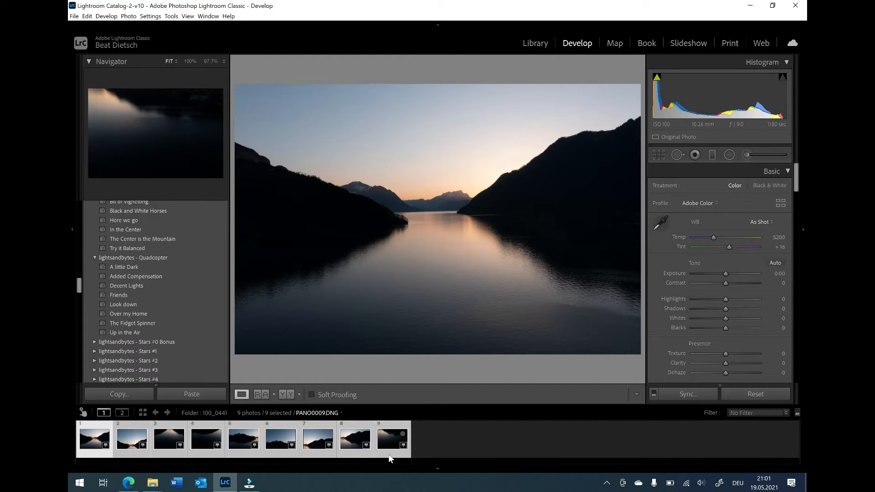
{"action": "right_click", "coordinate": [388, 454]}
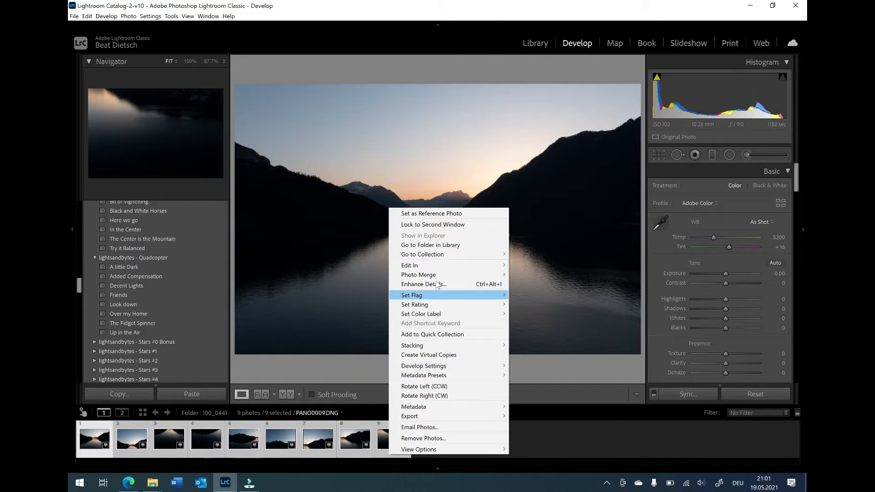
{"action": "mouse_move", "coordinate": [439, 276]}
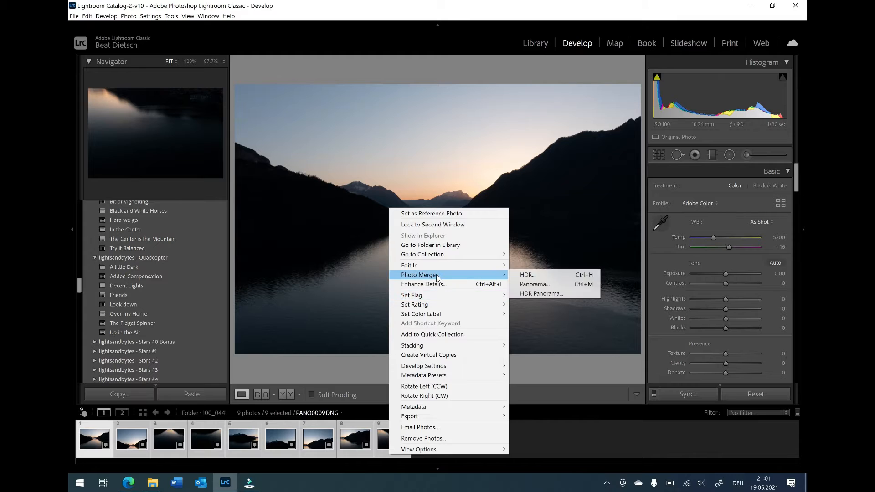
{"action": "left_click", "coordinate": [536, 285]}
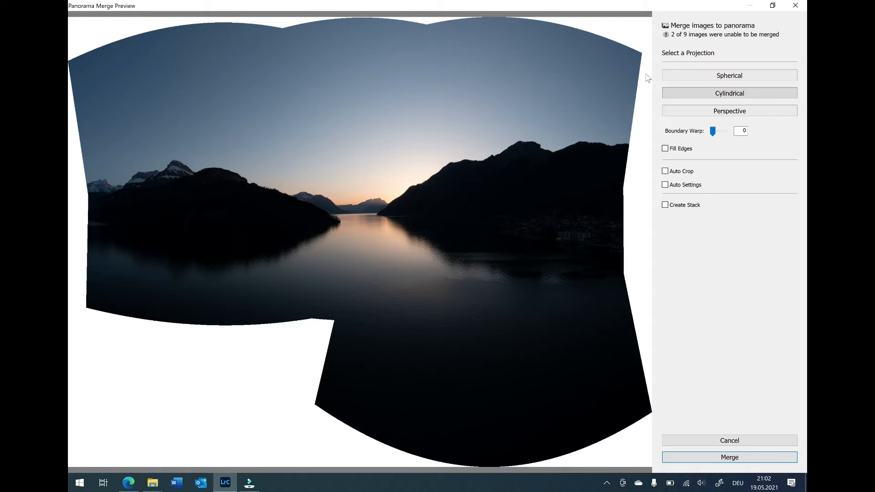
Merge the panorama using the Spherical projection with Auto Crop and Auto Settings enabled.
{"action": "left_click", "coordinate": [700, 78]}
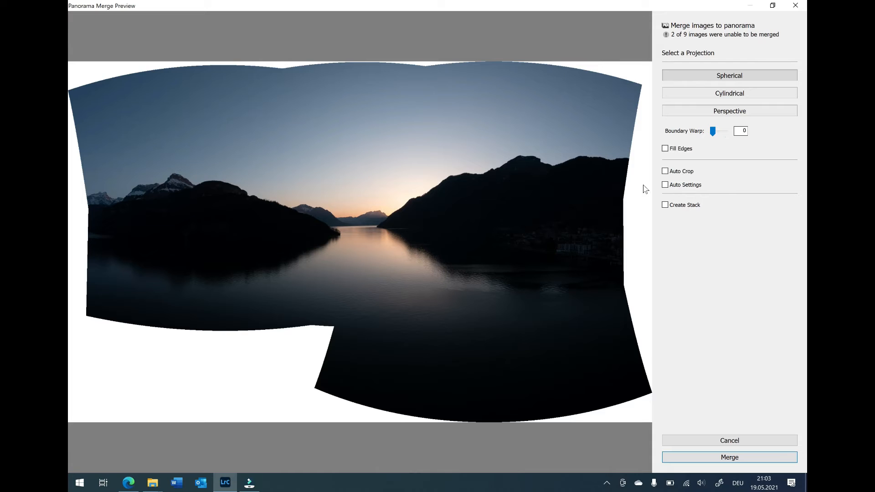
{"action": "left_click", "coordinate": [665, 172]}
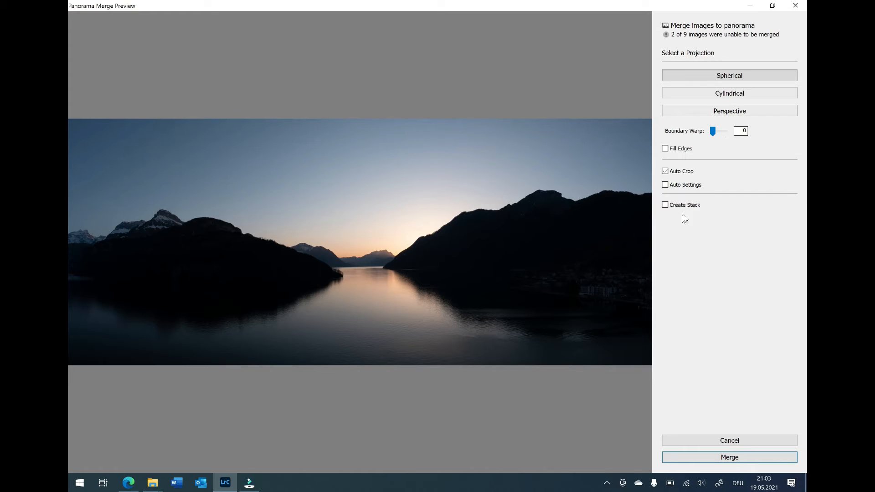
{"action": "left_click", "coordinate": [680, 186]}
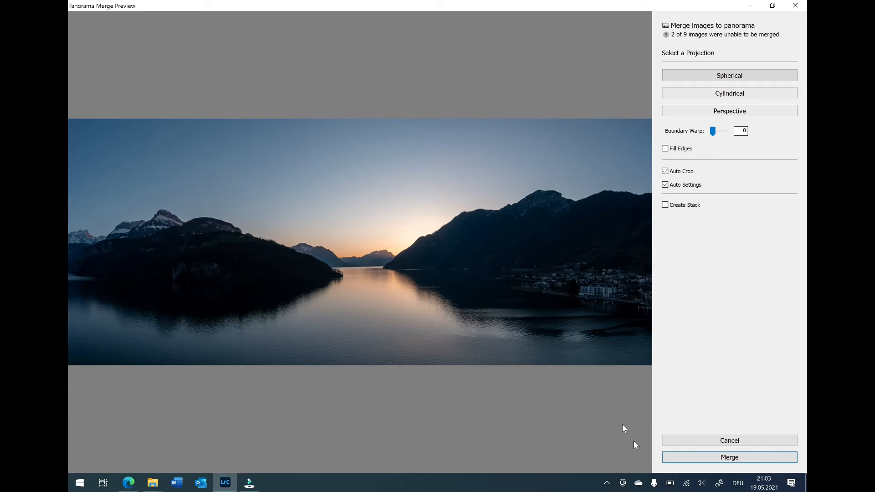
{"action": "left_click", "coordinate": [696, 459]}
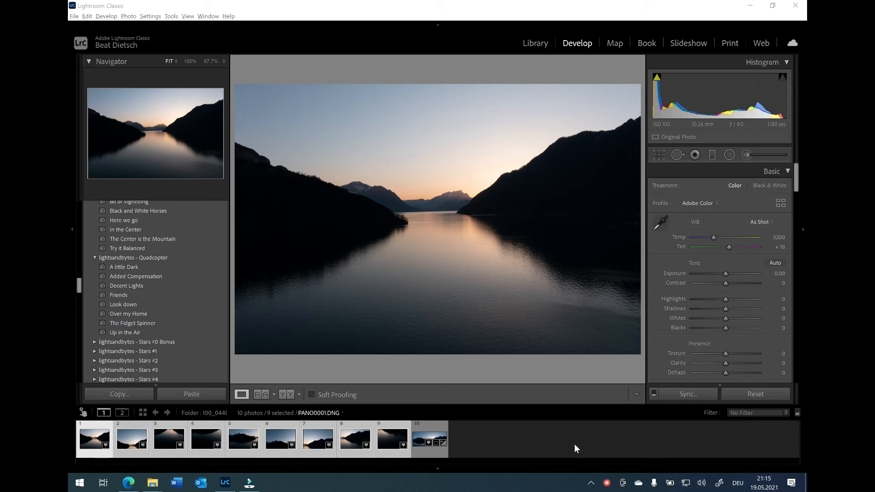
Reset the merged PANO0001-Pano.dng and crop it manually to a wide frame without the white, uneven borders.
{"action": "left_click", "coordinate": [418, 453]}
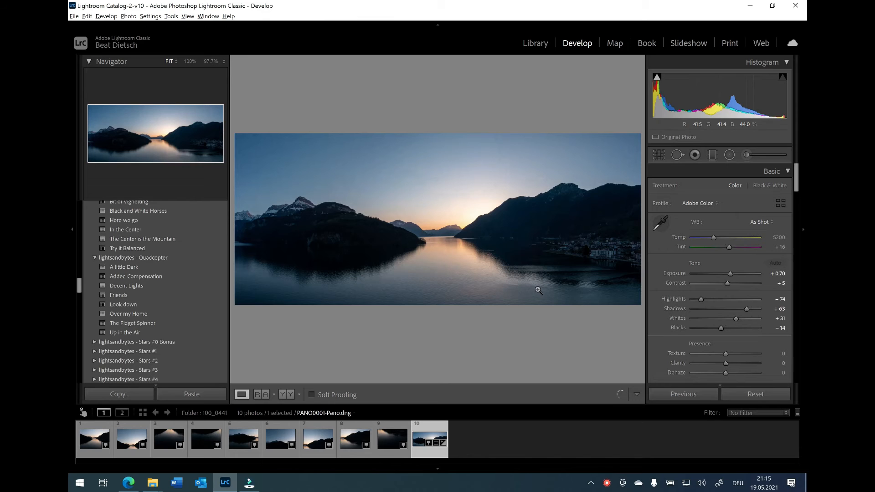
{"action": "left_click", "coordinate": [755, 396]}
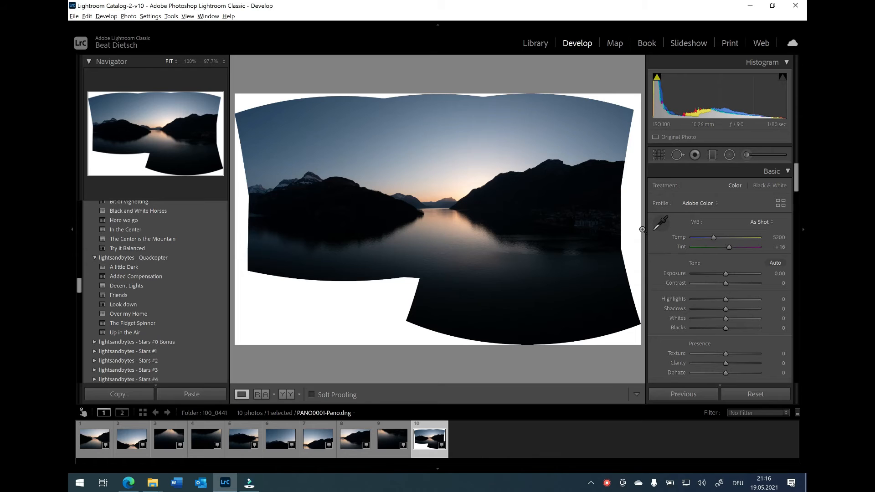
{"action": "key", "text": "r"}
{"action": "left_click_drag", "start_coordinate": [635, 220], "coordinate": [621, 220]}
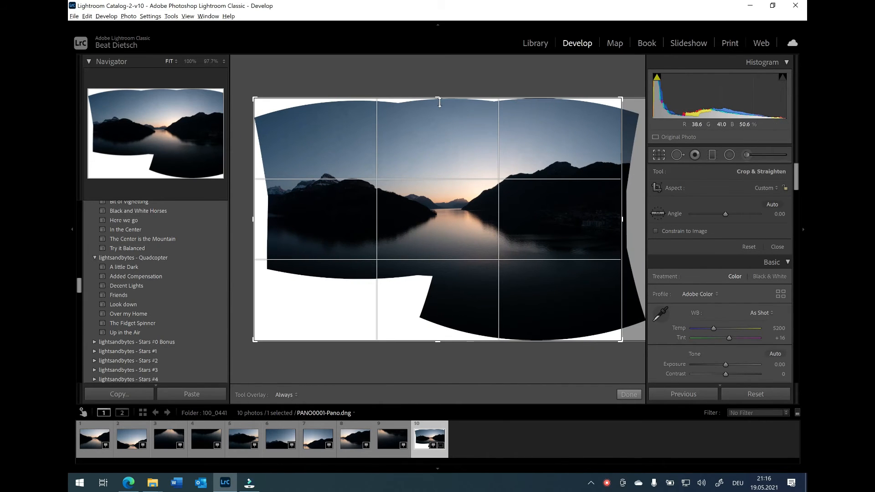
{"action": "left_click_drag", "start_coordinate": [441, 98], "coordinate": [440, 129]}
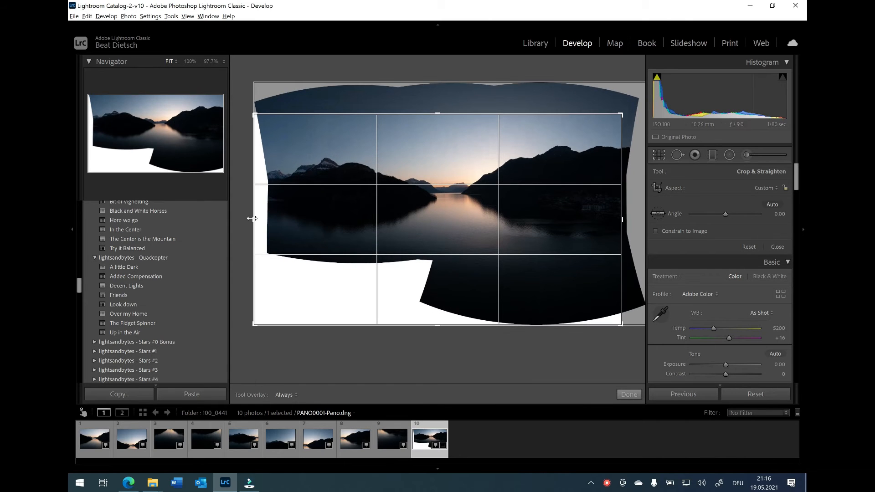
{"action": "left_click_drag", "start_coordinate": [251, 219], "coordinate": [261, 219]}
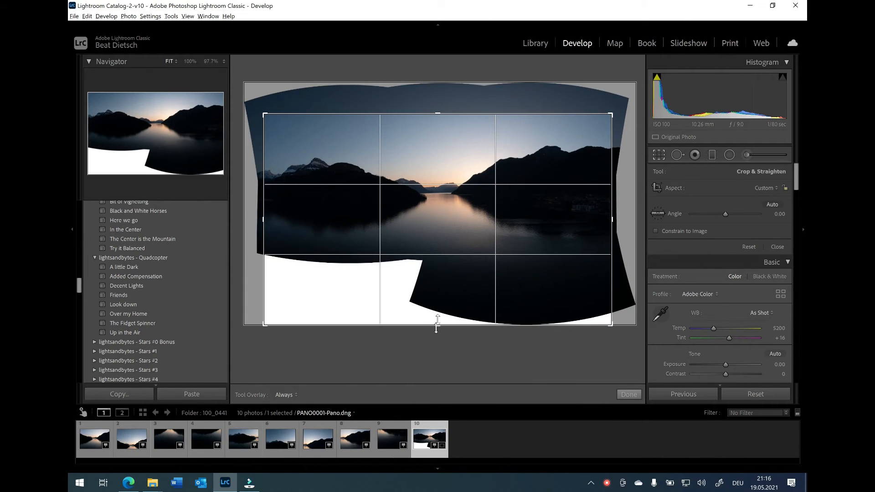
{"action": "left_click_drag", "start_coordinate": [437, 325], "coordinate": [443, 292]}
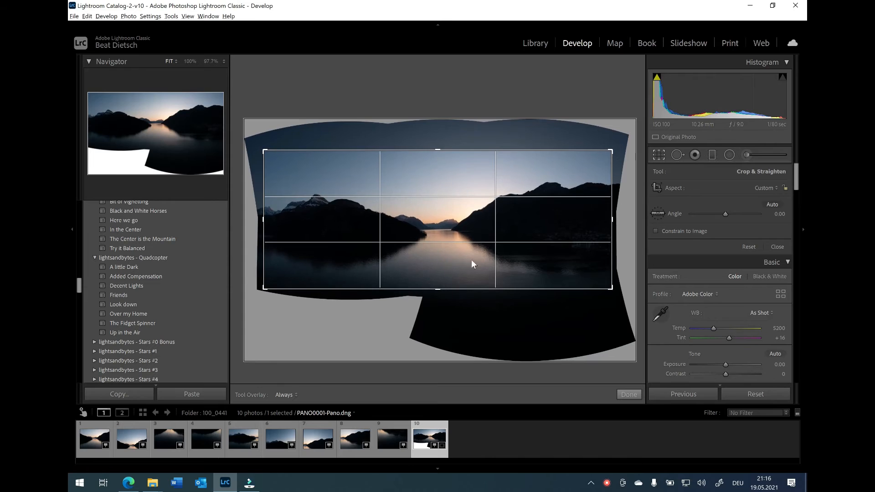
{"action": "key", "text": "Return"}
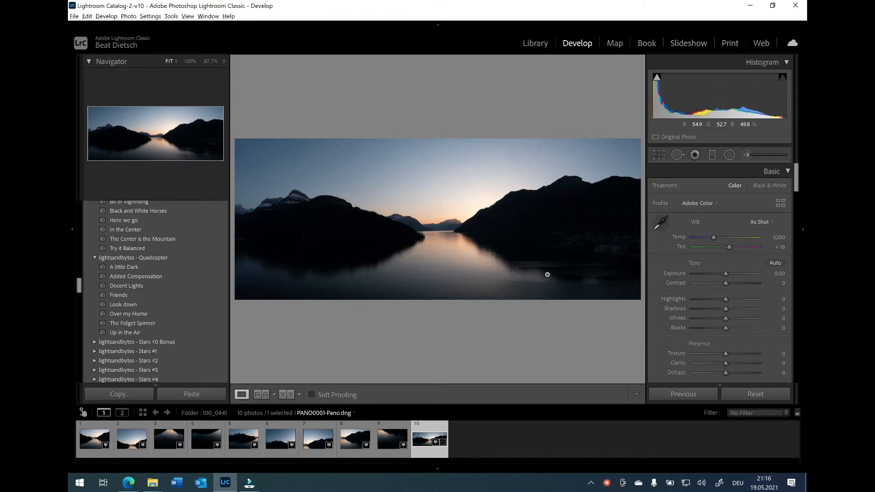
Adjust the panorama's tone to Highlights −72, Shadows +84, Whites −37, Blacks +79, Exposure +0.70 and Contrast +10.
{"action": "left_click", "coordinate": [703, 300]}
{"action": "left_click_drag", "start_coordinate": [727, 310], "coordinate": [755, 312]}
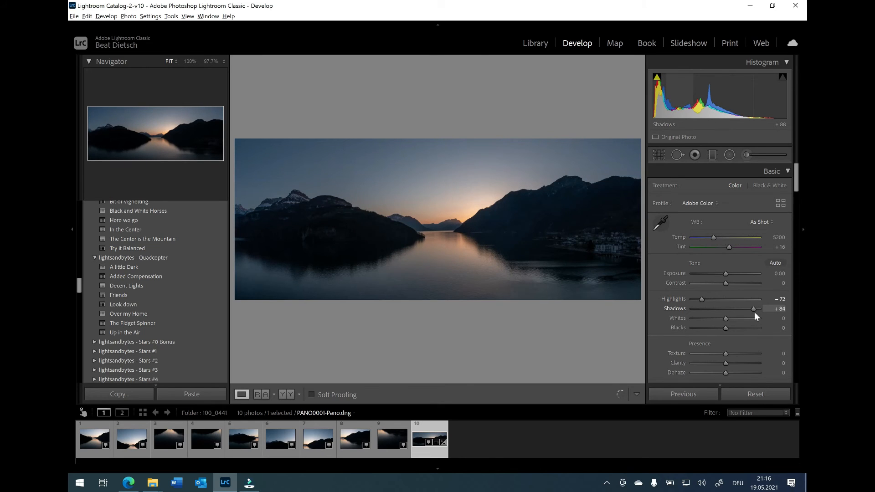
{"action": "left_click", "coordinate": [736, 319]}
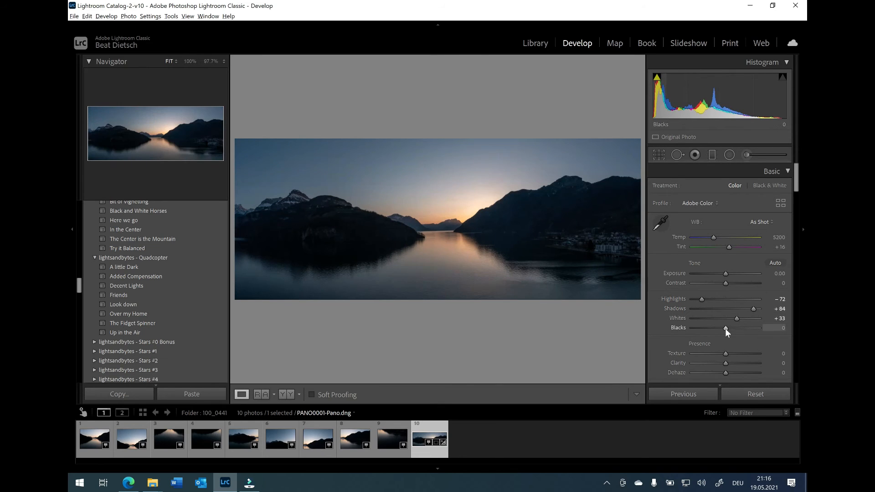
{"action": "left_click_drag", "start_coordinate": [725, 329], "coordinate": [720, 327]}
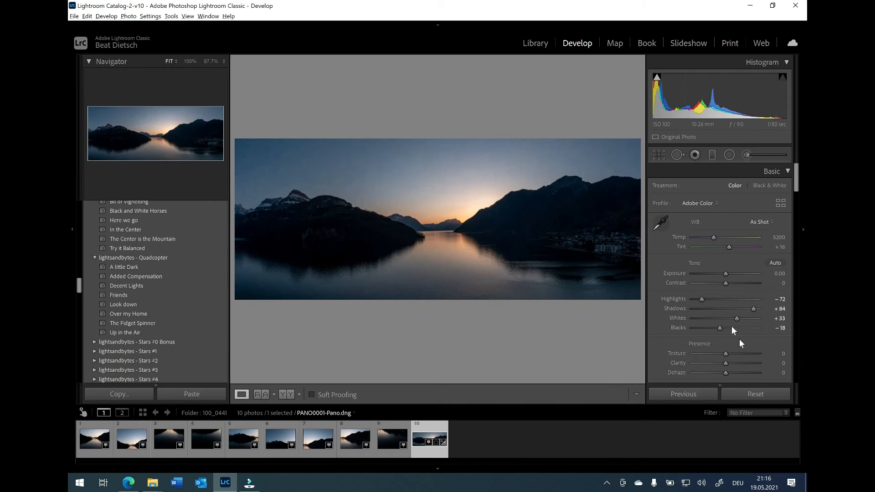
{"action": "mouse_move", "coordinate": [717, 328]}
{"action": "left_mouse_down"}
{"action": "mouse_move", "coordinate": [753, 330]}
{"action": "mouse_move", "coordinate": [718, 320]}
{"action": "left_mouse_up"}
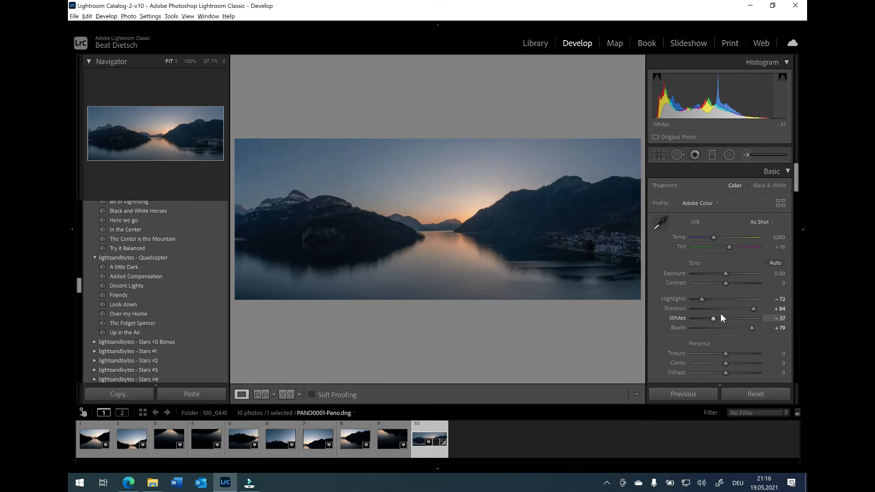
{"action": "left_click_drag", "start_coordinate": [727, 273], "coordinate": [728, 284]}
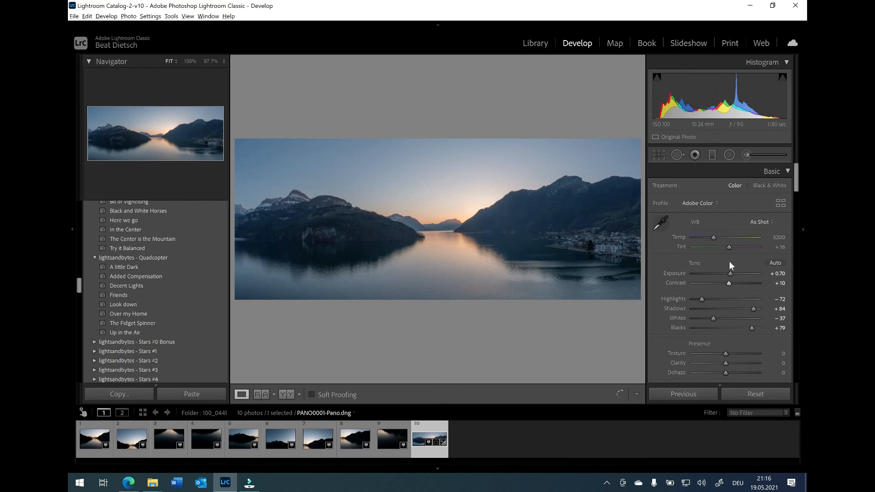
Try the Daylight white balance on the panorama with Tint at +52.
{"action": "left_click", "coordinate": [753, 222]}
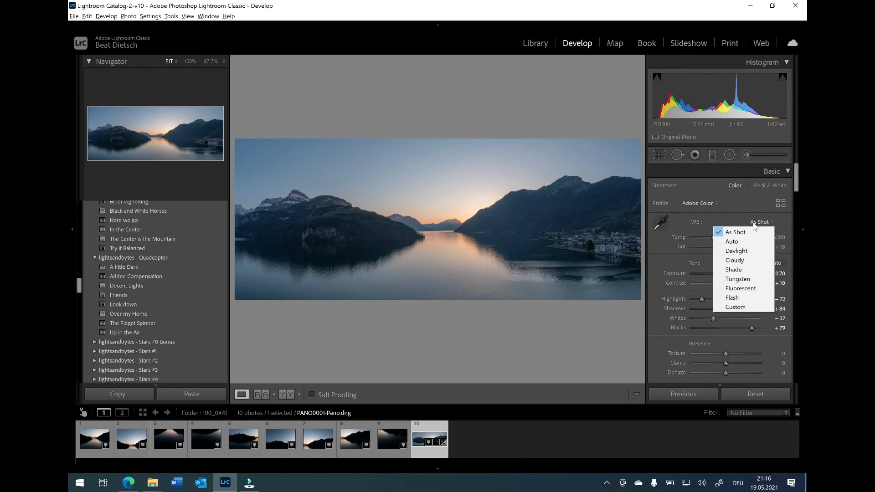
{"action": "left_click", "coordinate": [750, 252]}
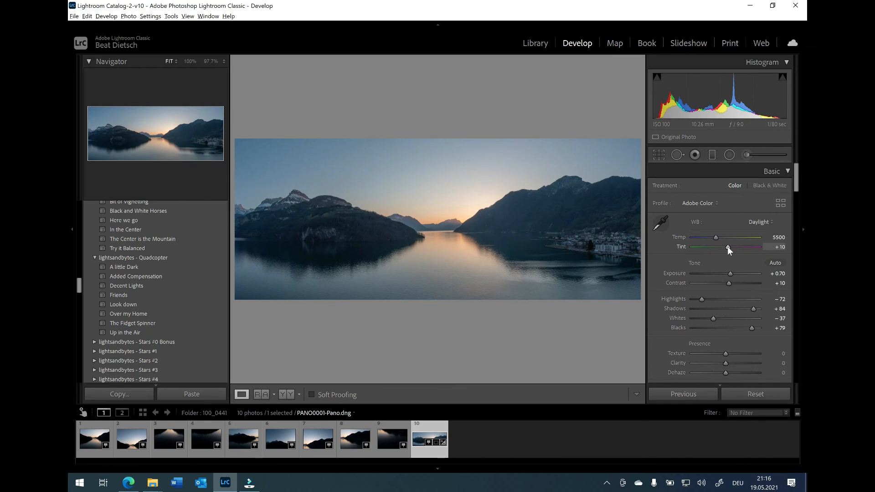
{"action": "left_click_drag", "start_coordinate": [728, 247], "coordinate": [737, 248]}
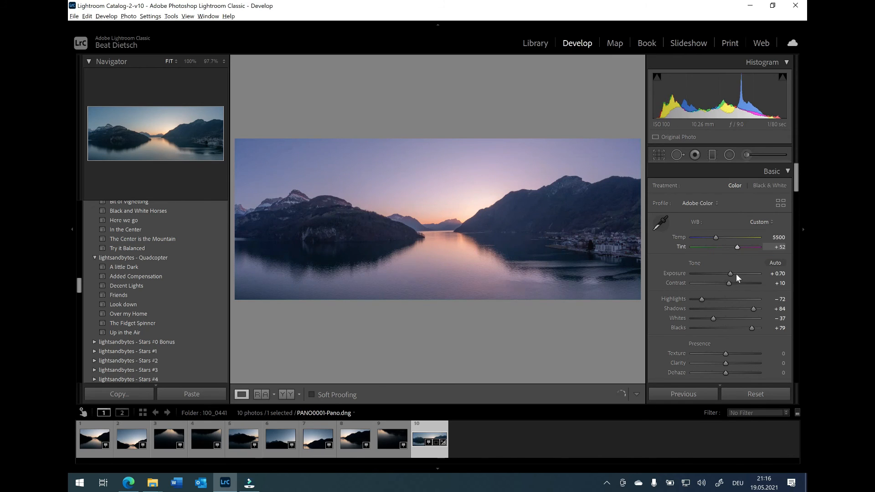
Apply the Cloudy white balance to the panorama and set Tint to +51.
{"action": "left_click", "coordinate": [757, 222]}
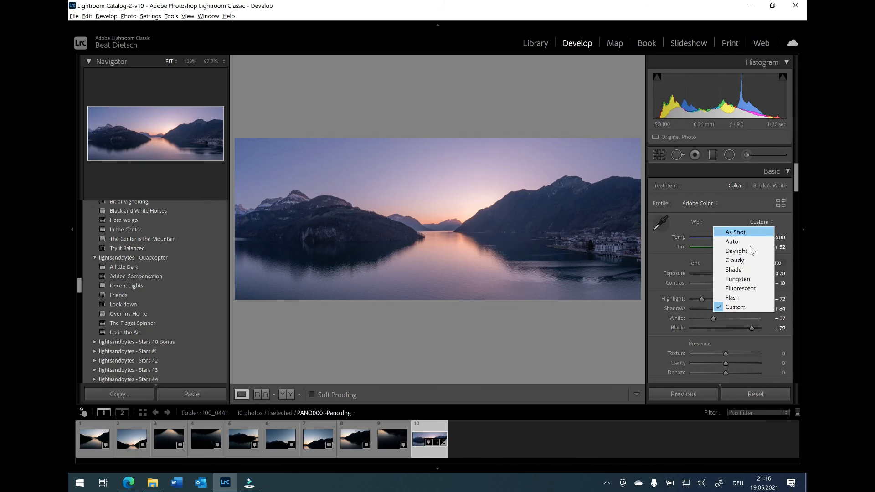
{"action": "left_click", "coordinate": [747, 262]}
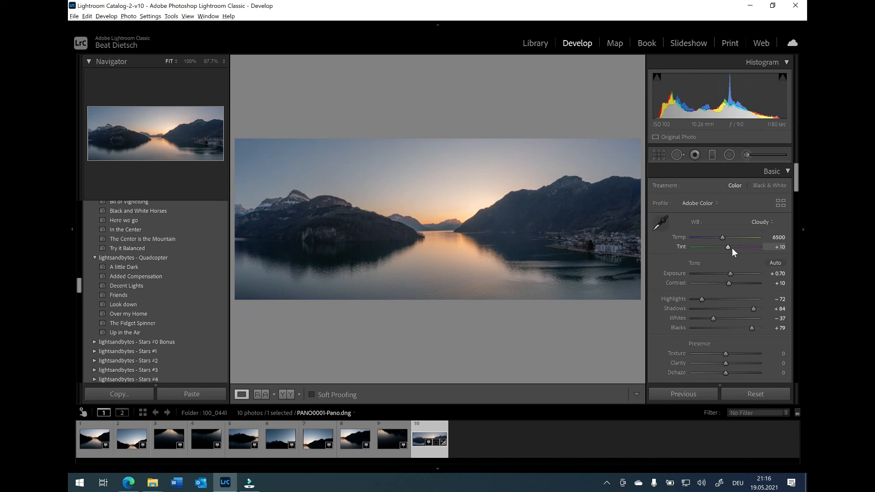
{"action": "left_click_drag", "start_coordinate": [732, 249], "coordinate": [737, 248]}
{"action": "left_click", "coordinate": [738, 249]}
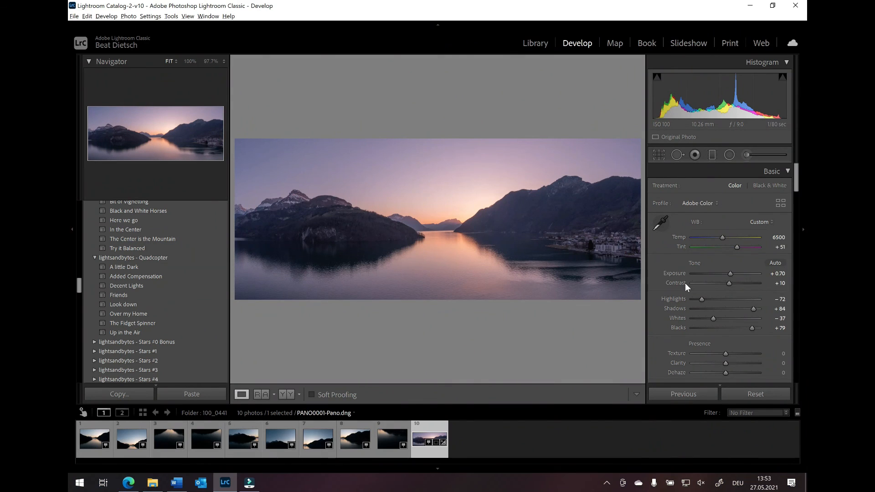
Compare the before and after versions of the panorama stacked one above the other, with the surrounding interface blacked out.
{"action": "left_click", "coordinate": [287, 394]}
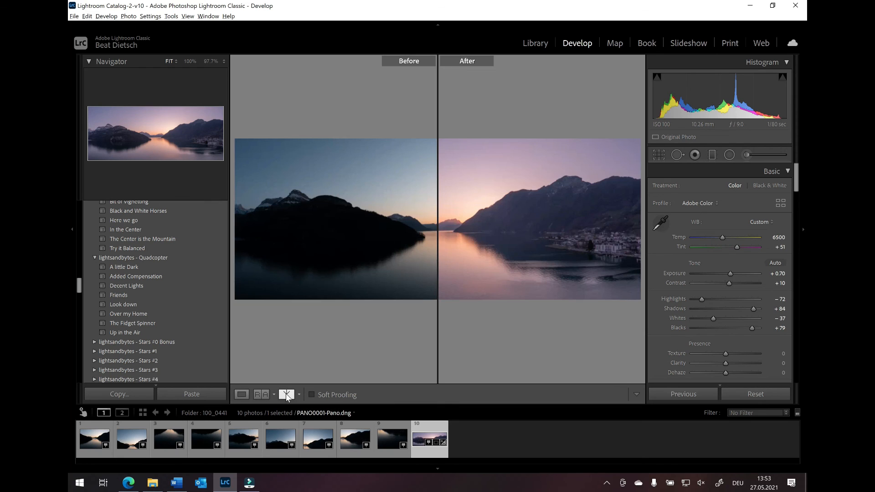
{"action": "left_click", "coordinate": [286, 394]}
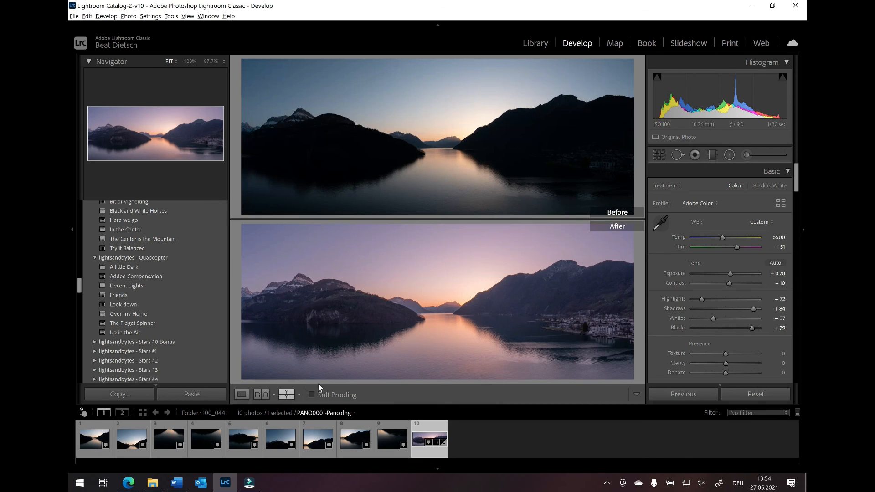
{"action": "key", "text": "l"}
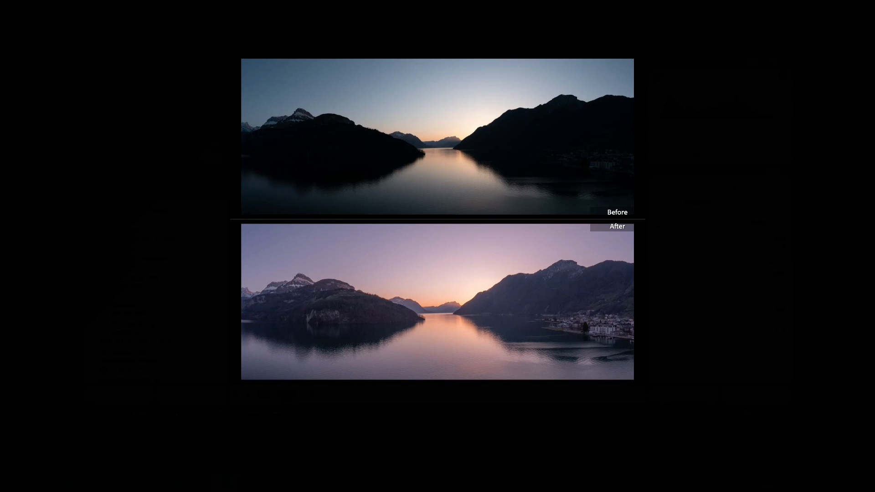